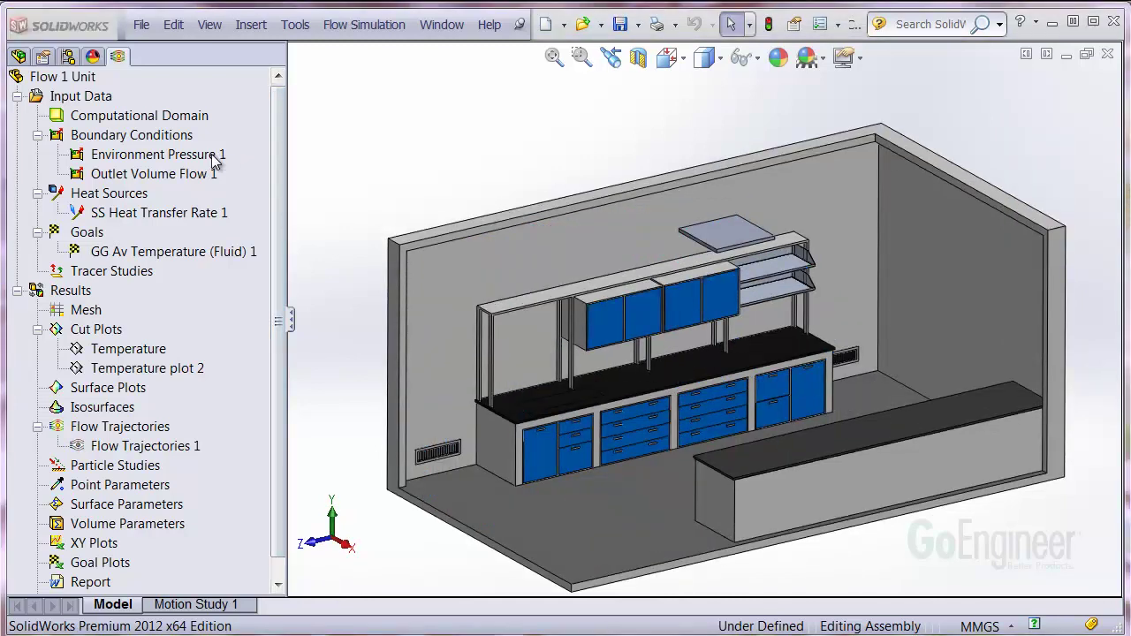
Review the environment pressure, outlet volume flow, surface heat source and average fluid temperature goal of the flow project
click(216, 156)
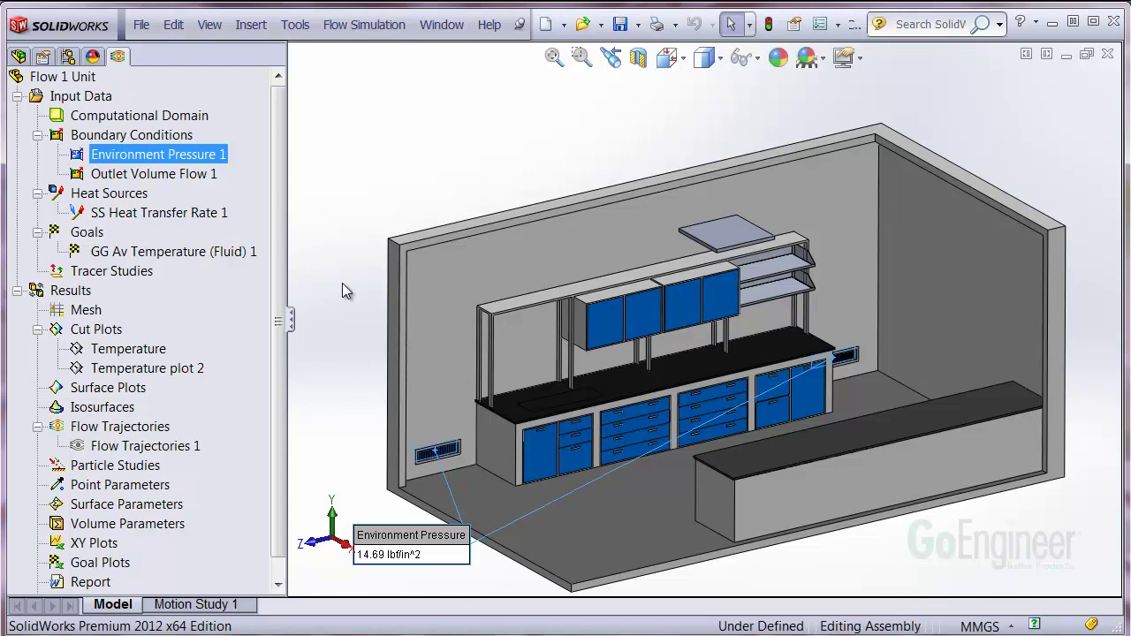
click(201, 176)
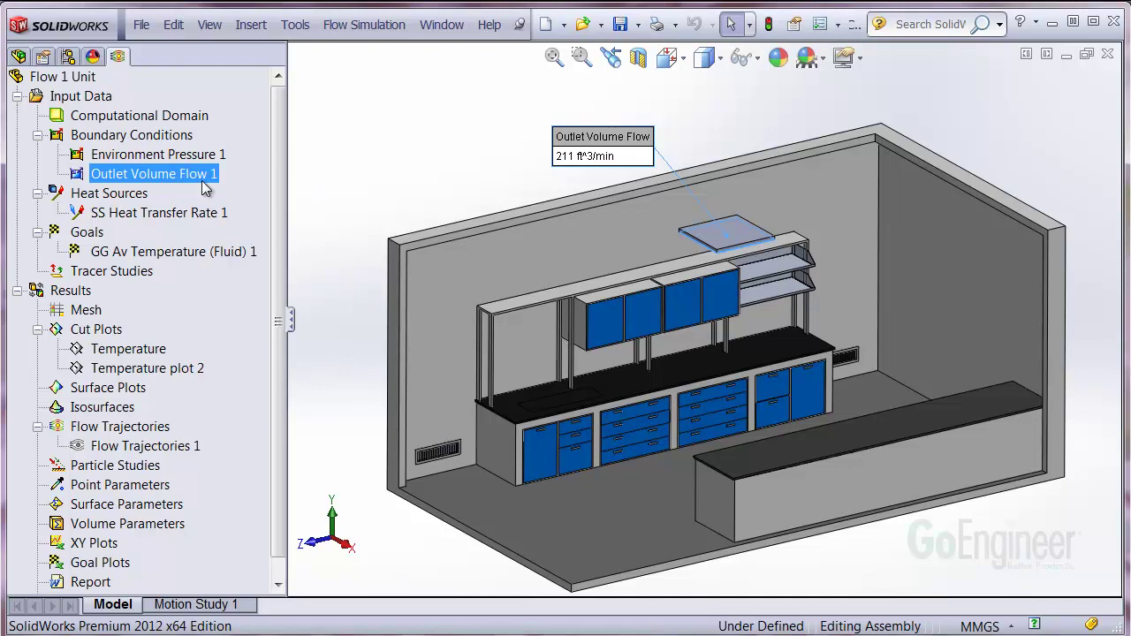
click(164, 212)
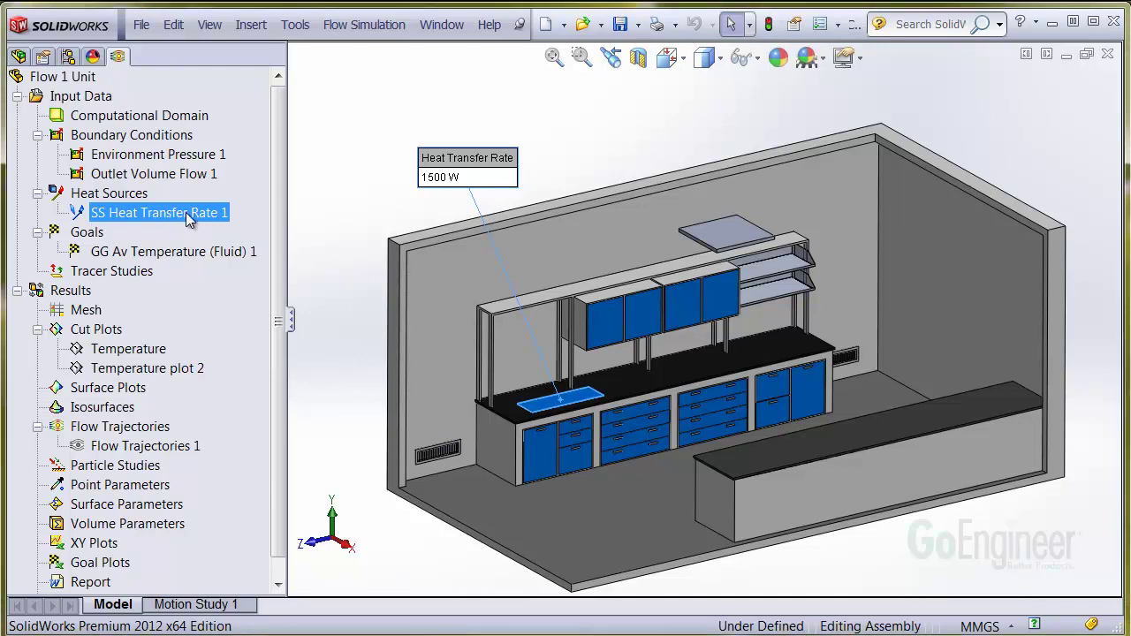
middle_drag(315, 240, 326, 244)
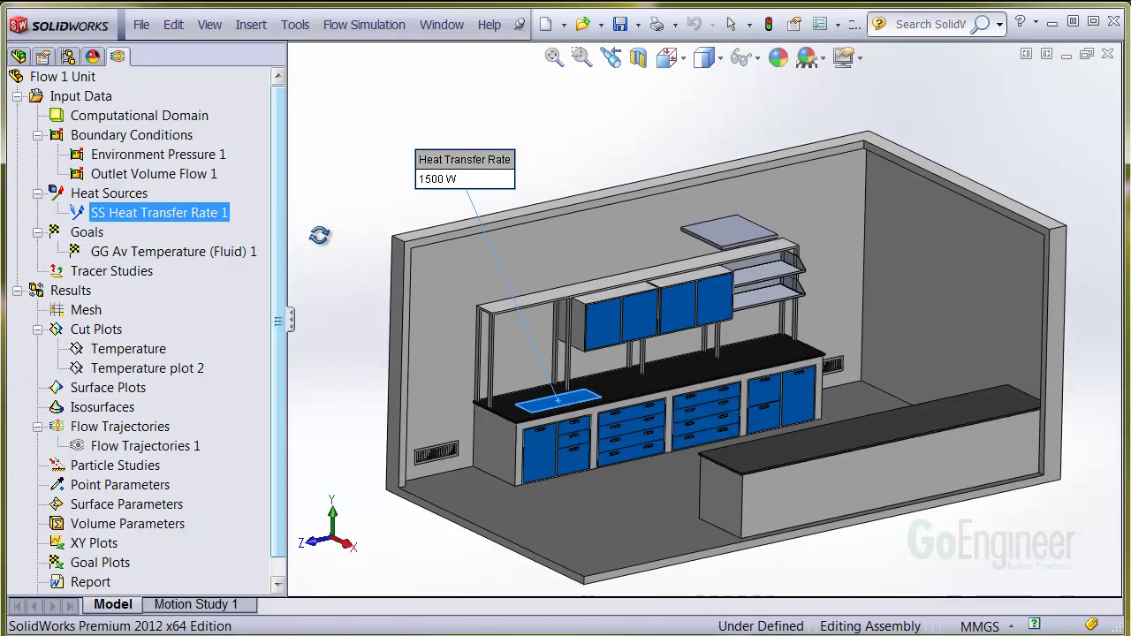
click(232, 254)
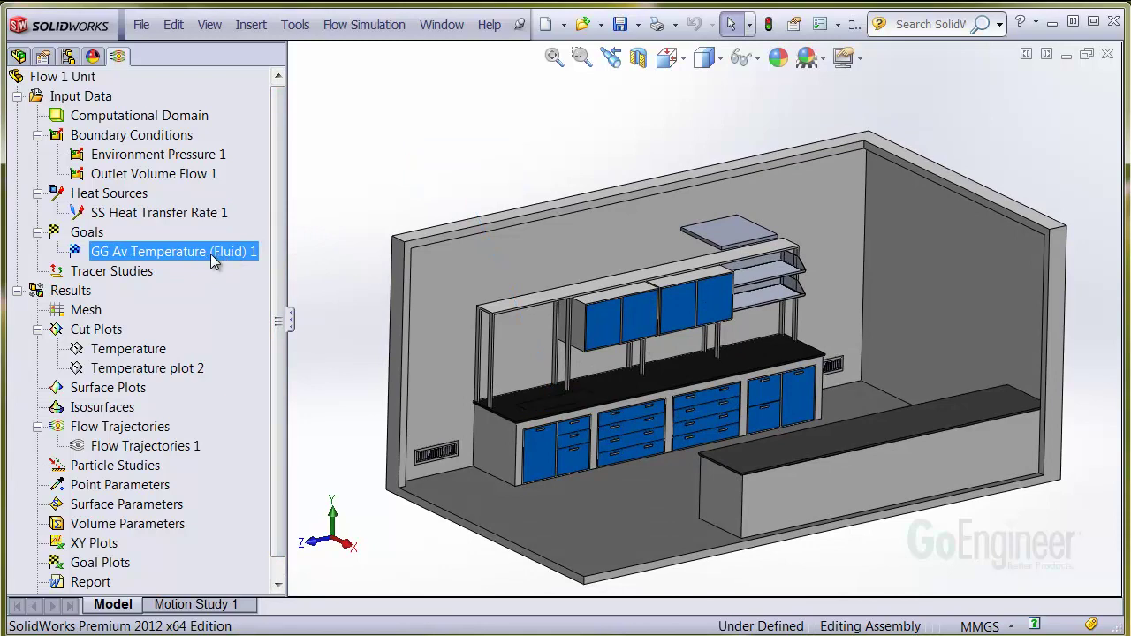
Display the two existing temperature cut plots in the laboratory model, and clear them from view
right_click(144, 352)
click(183, 390)
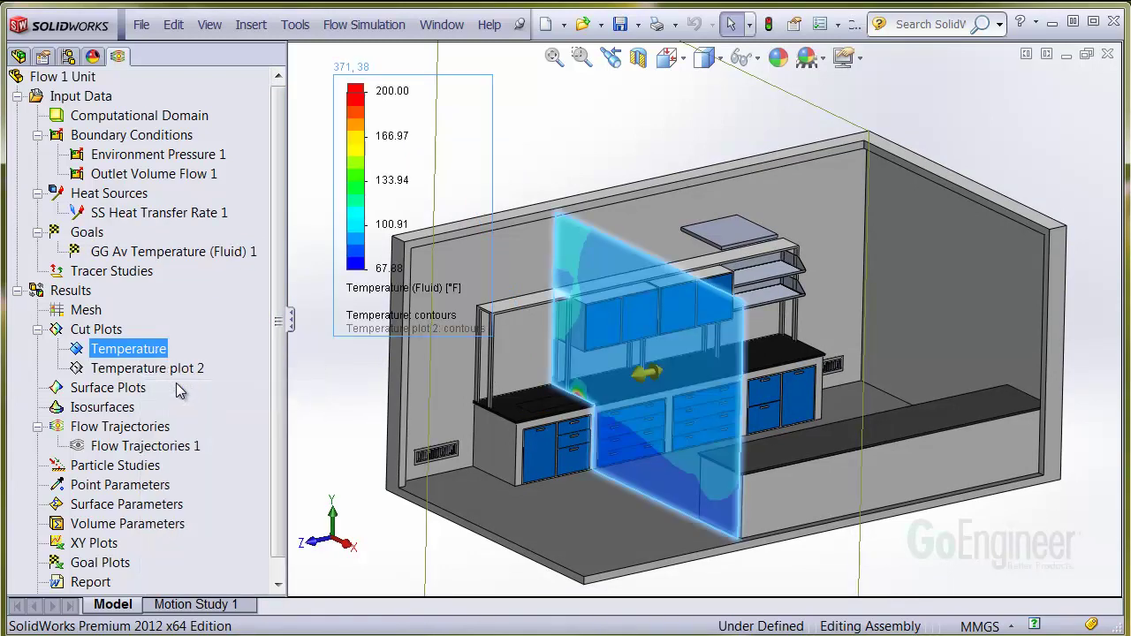
right_click(166, 371)
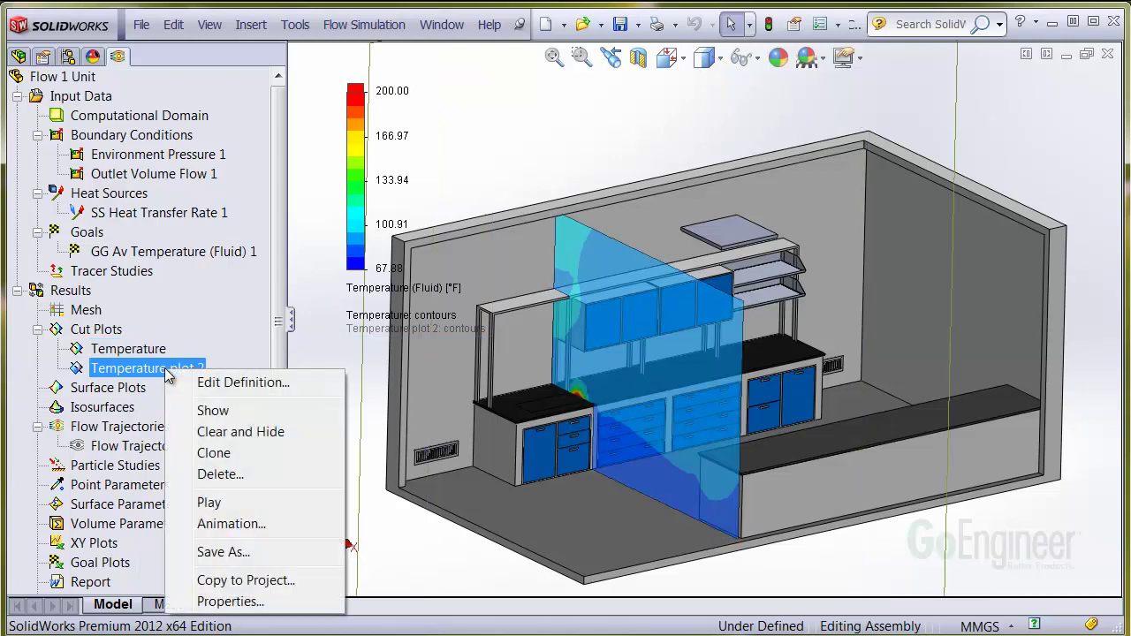
click(211, 409)
click(418, 551)
middle_drag(418, 552, 511, 527)
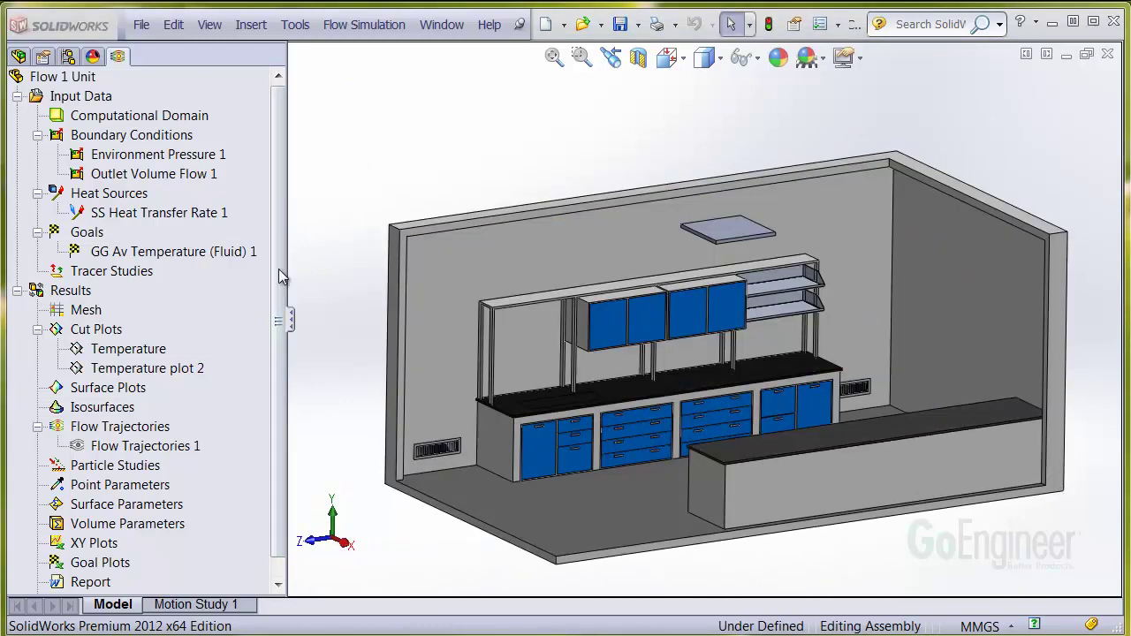
Start a new tracer study with the wizard, keep the default name Tracer Study 1, and proceed to the tracer definition
right_click(144, 275)
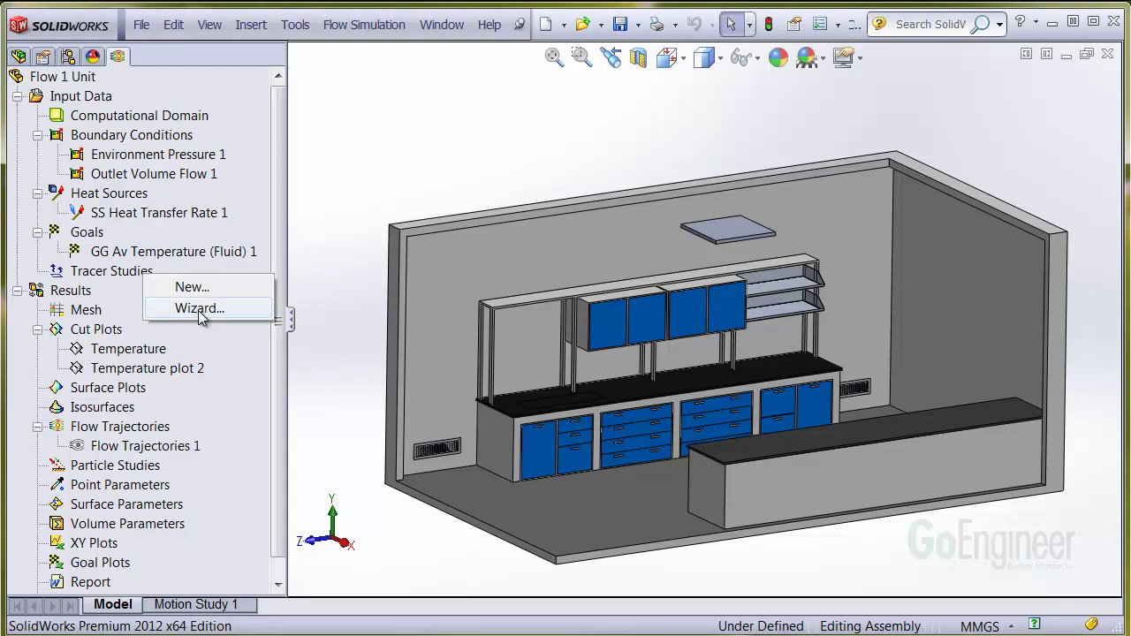
click(200, 309)
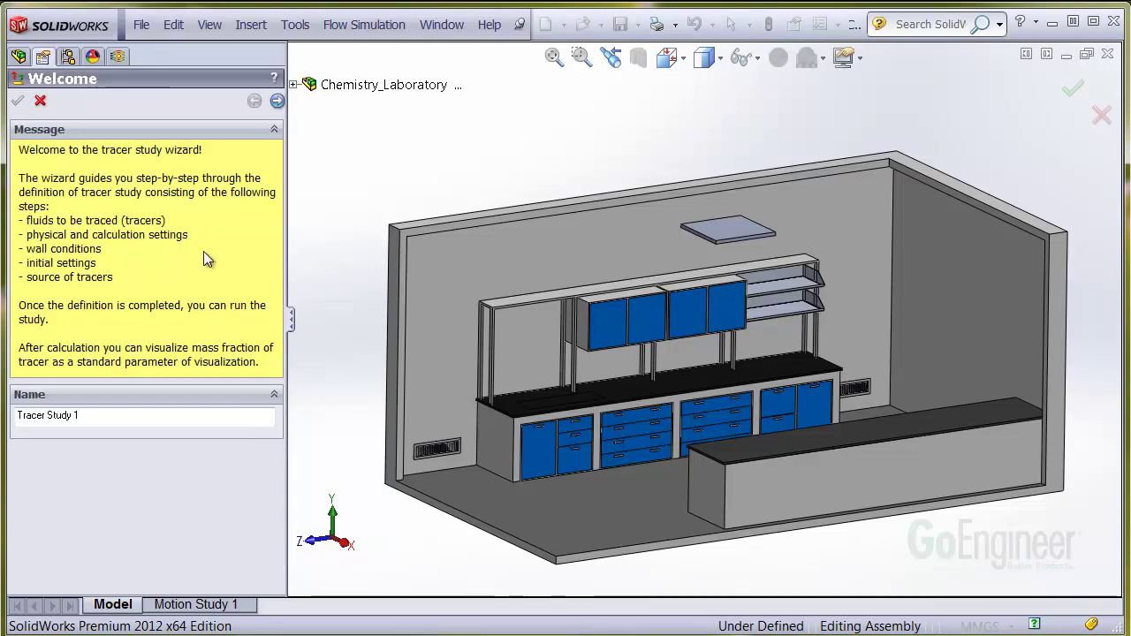
click(278, 101)
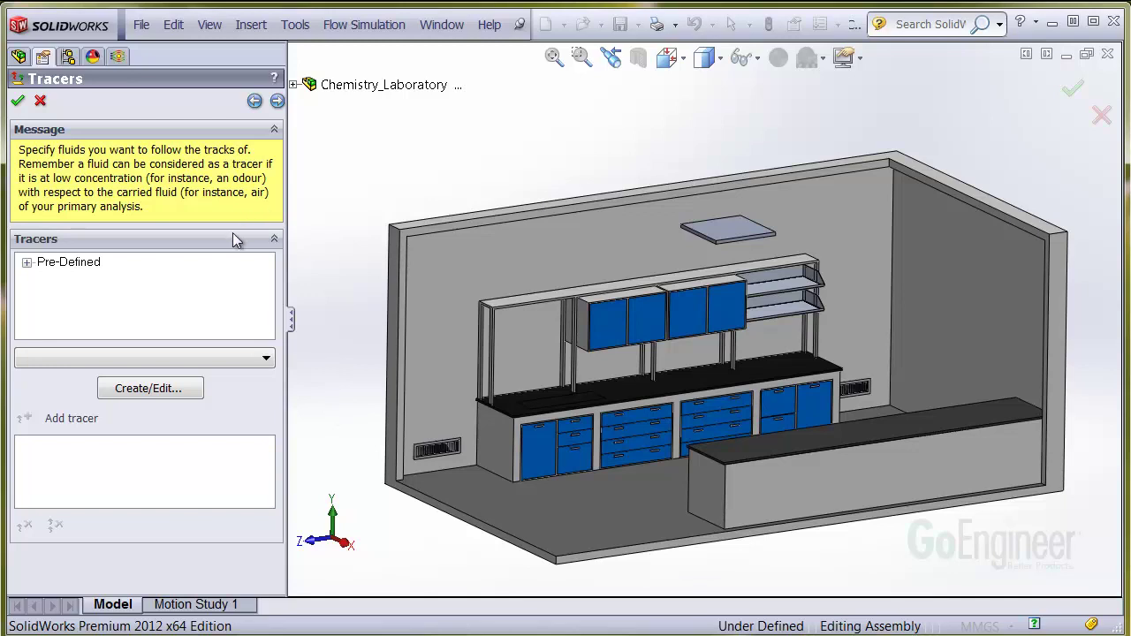
Examine the pre-defined CO tracer's properties and diffusion coefficient table in the Engineering Database, and close the database
click(184, 391)
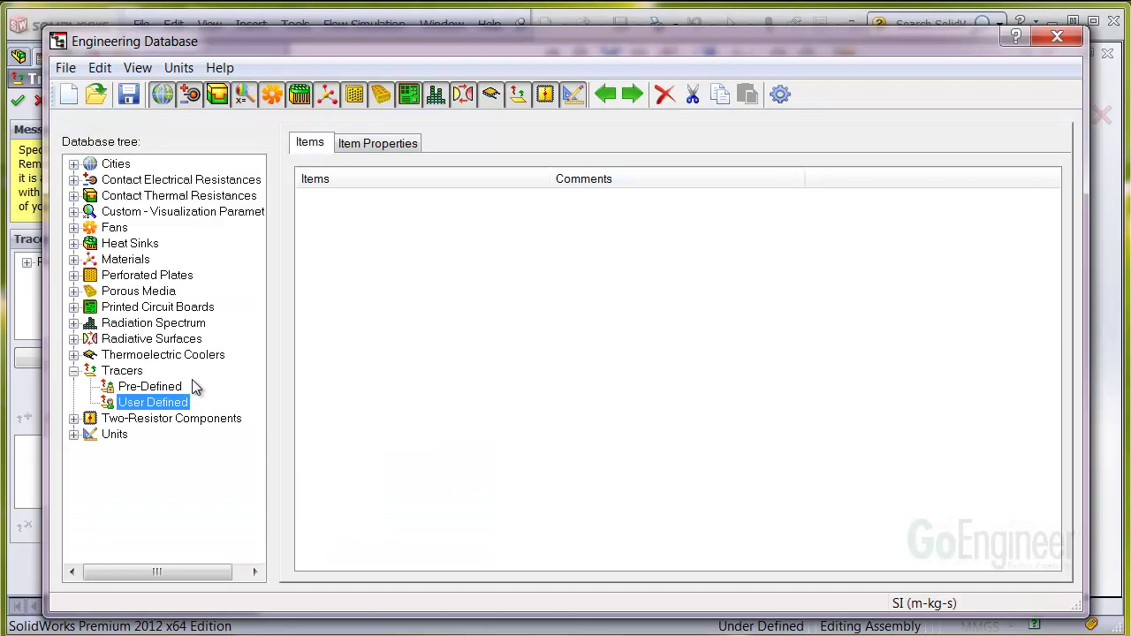
click(155, 391)
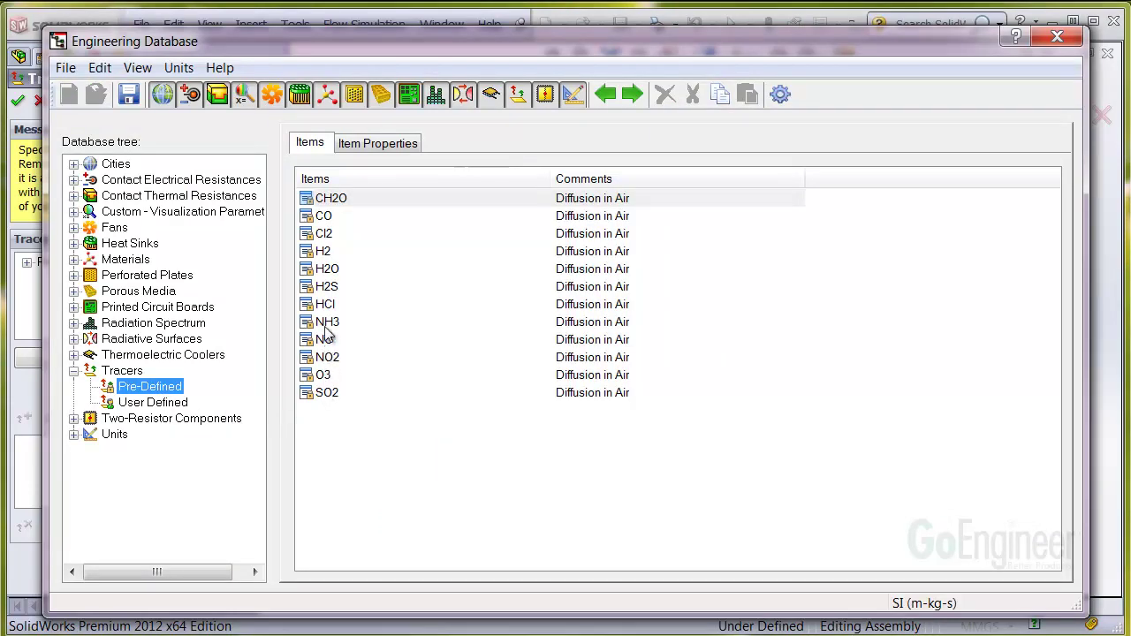
click(319, 220)
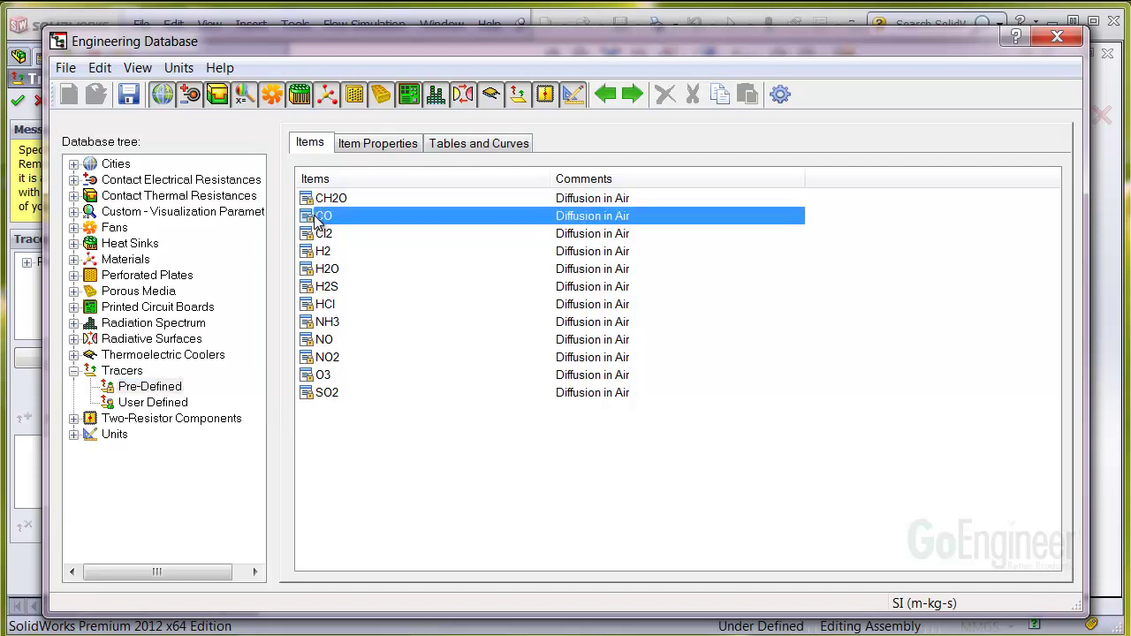
double_click(319, 220)
click(400, 249)
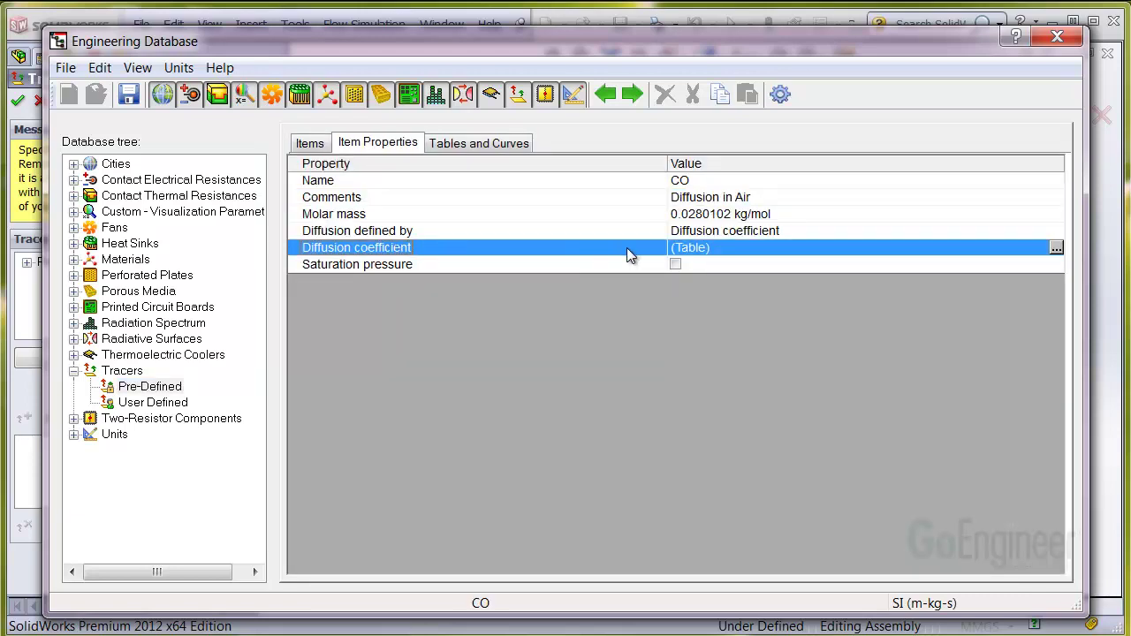
click(1056, 249)
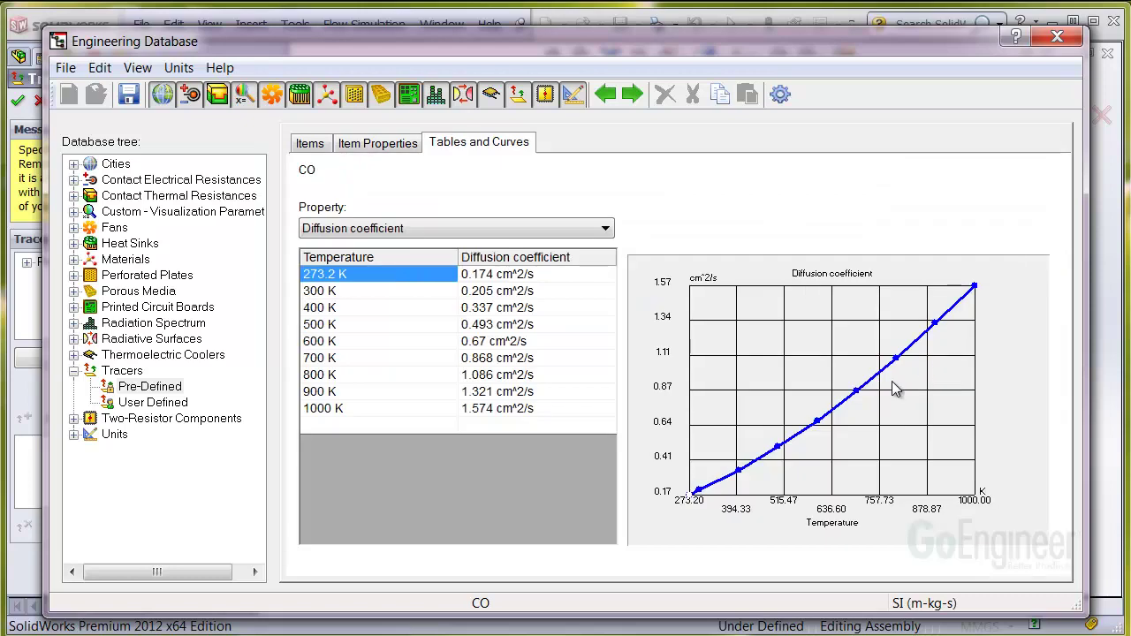
click(1057, 36)
Add the pre-defined CO fluid as the tracer of the study
click(237, 359)
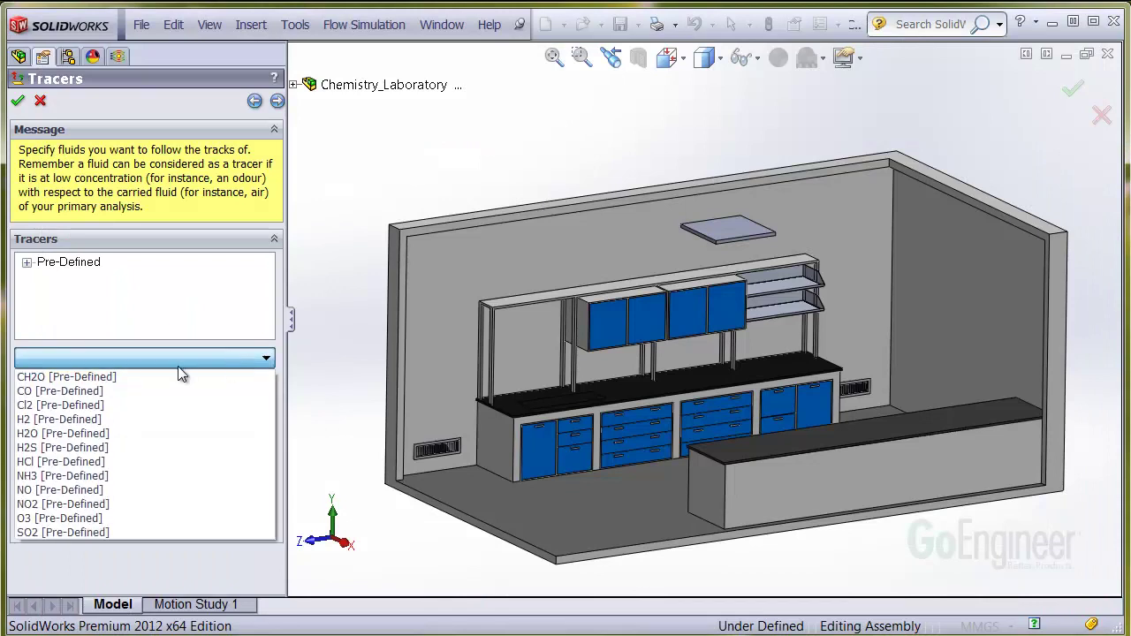
click(142, 391)
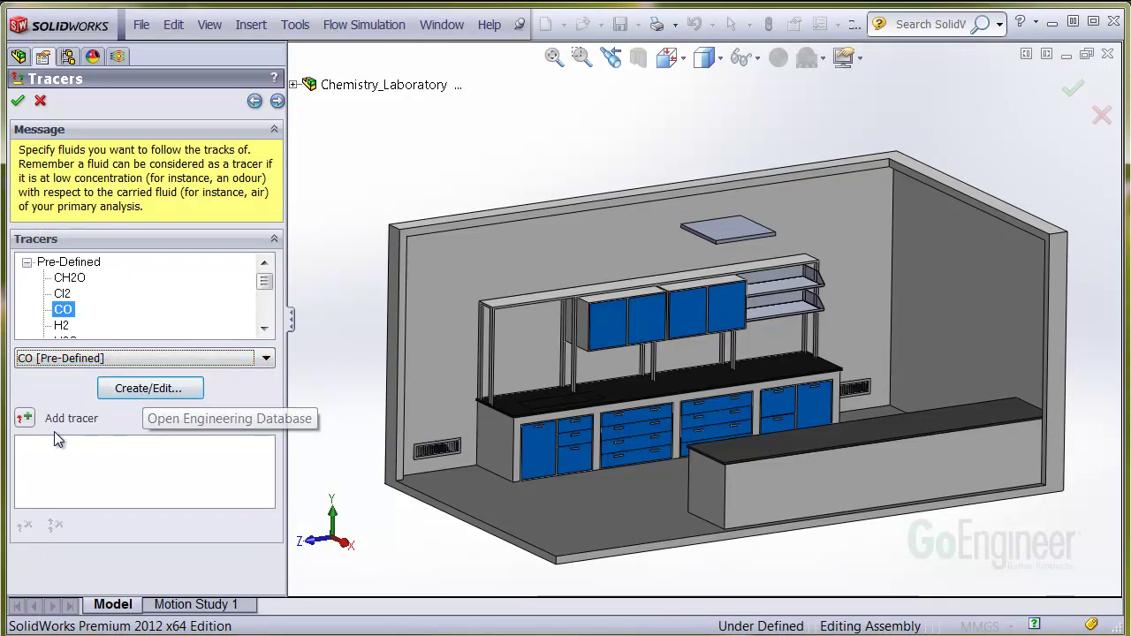
click(25, 422)
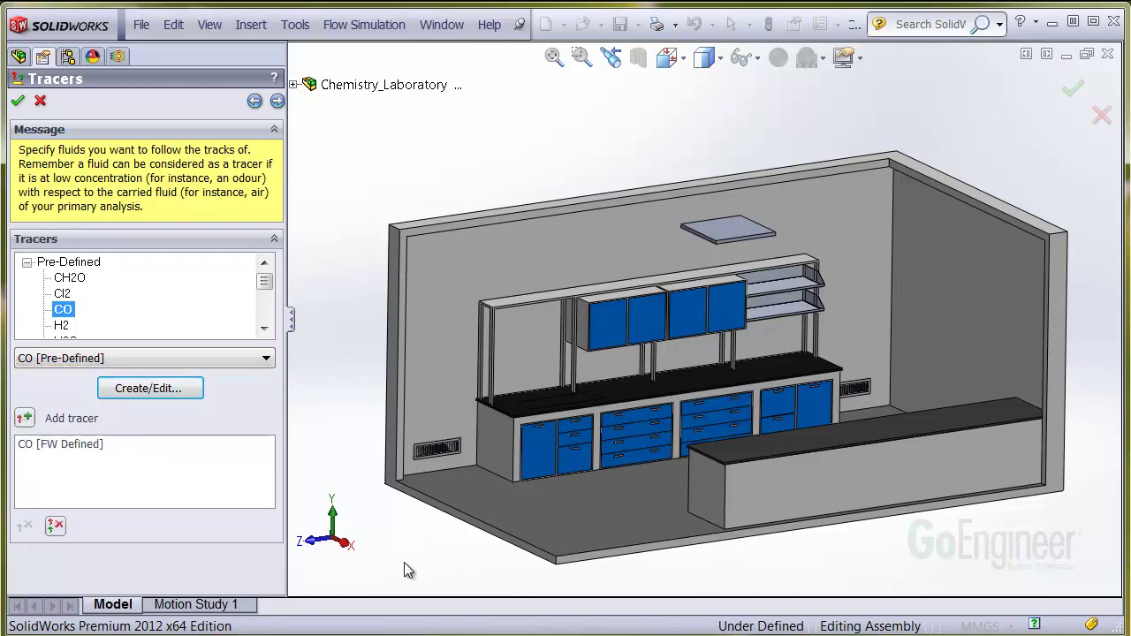
click(190, 444)
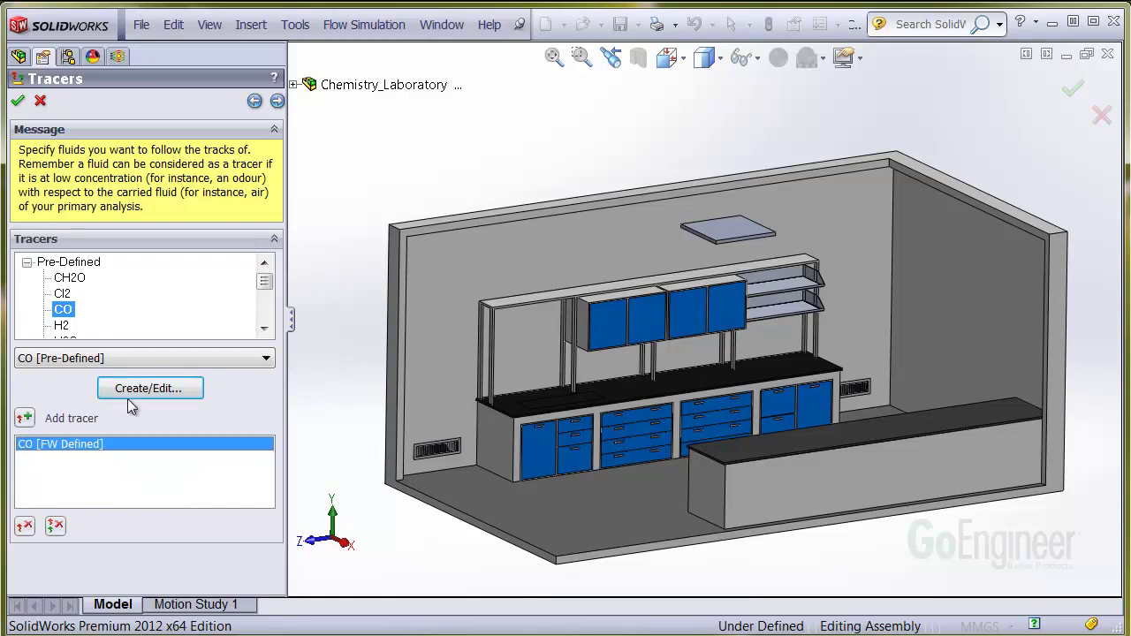
Accept the default automatic calculation control and the initial CO mass fraction of 0, proceeding to the source definition
click(277, 102)
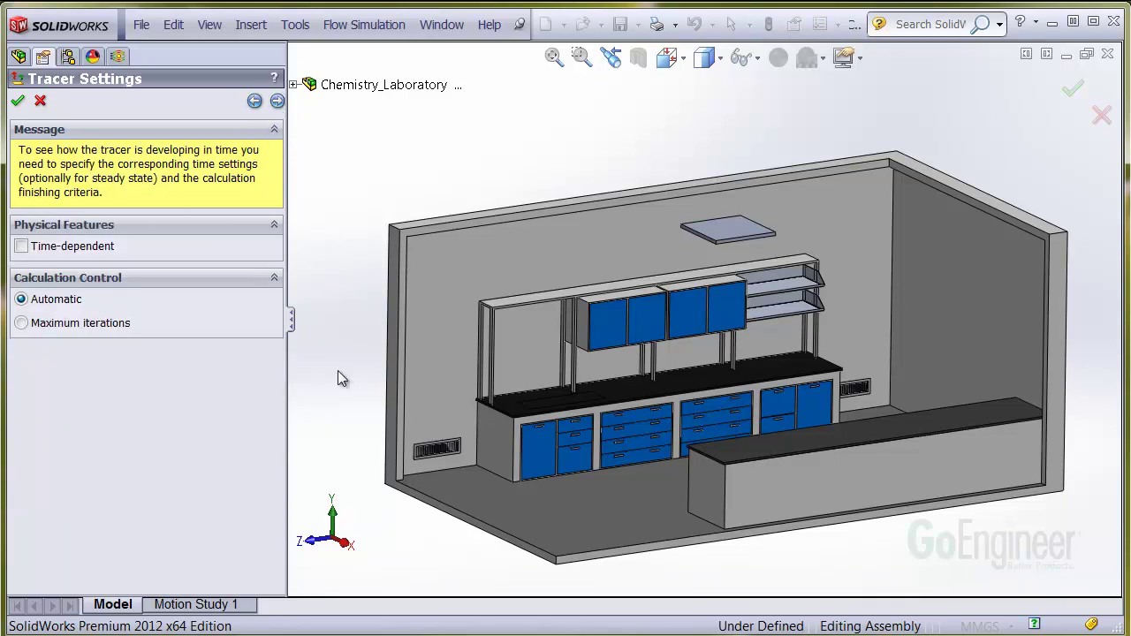
click(277, 101)
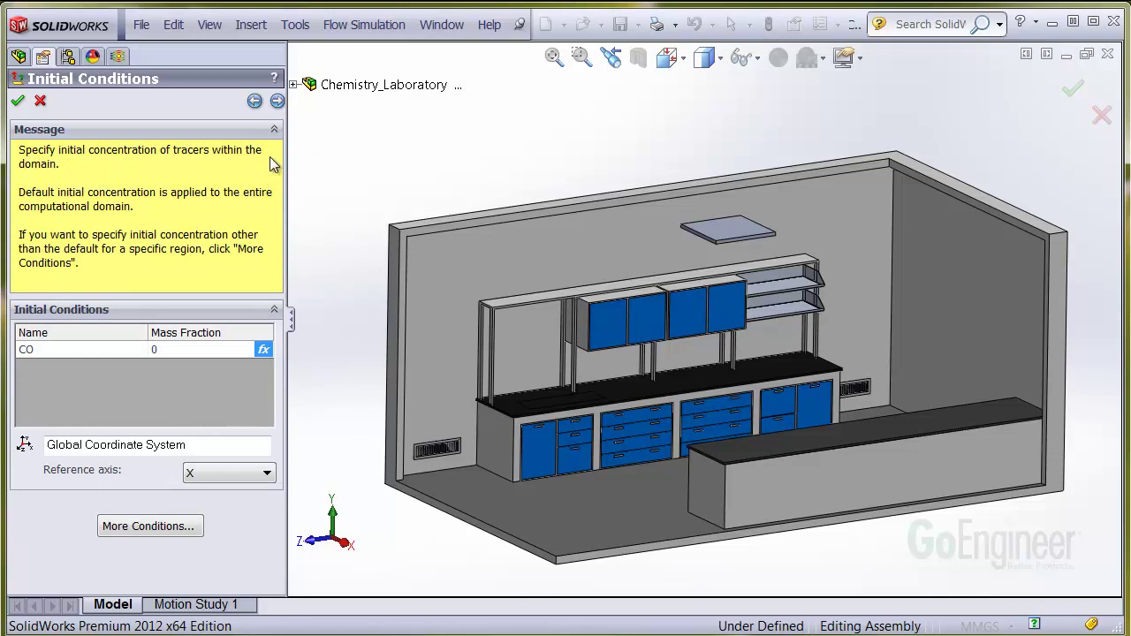
click(277, 102)
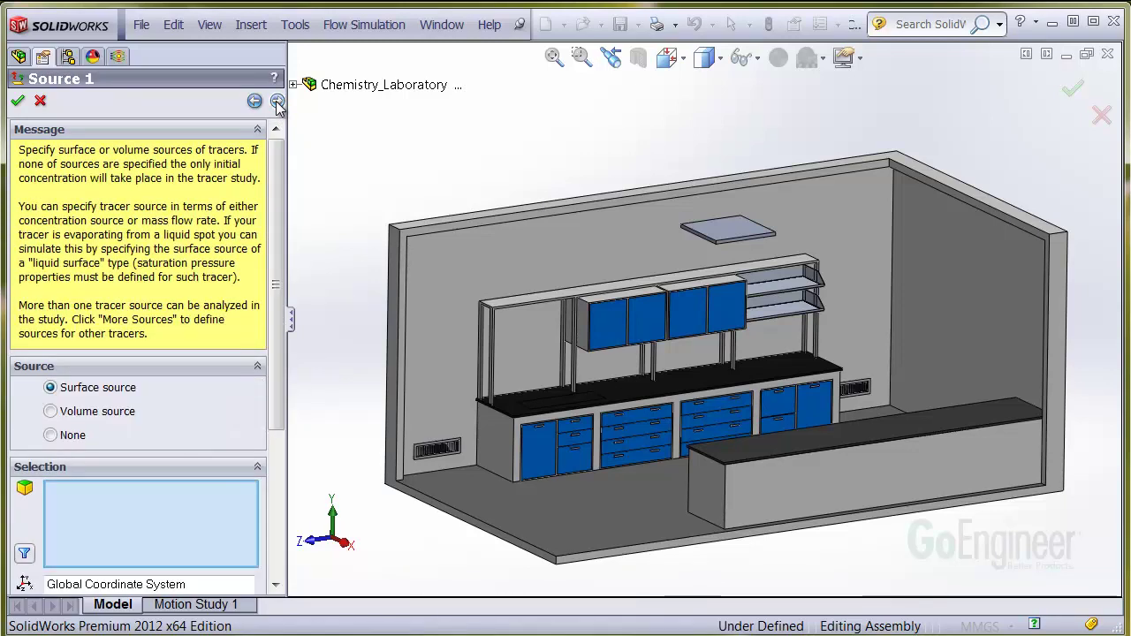
Define the surface source's face by reusing the selection from the SS Heat Transfer Rate 1 heat source
drag(277, 160, 283, 274)
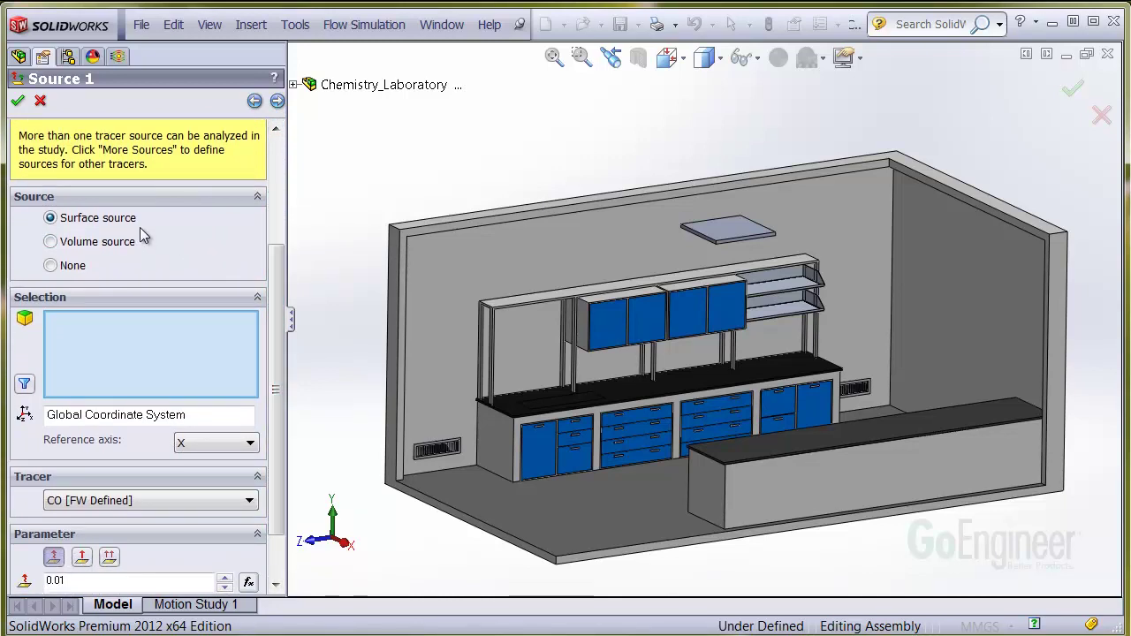
click(118, 56)
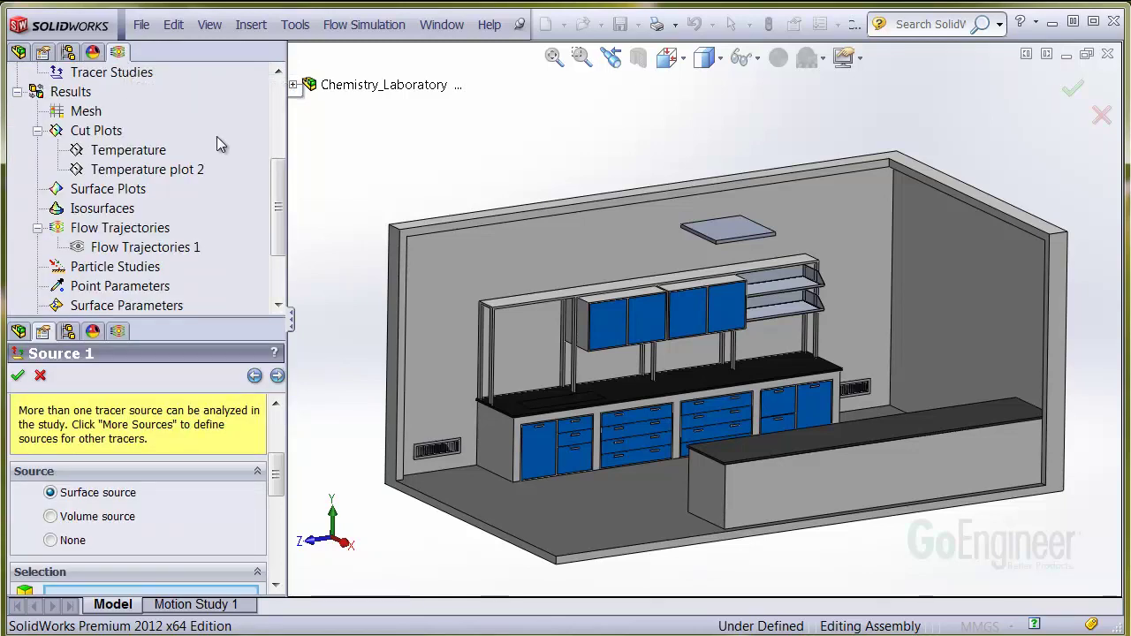
scroll(265, 186, up, 4)
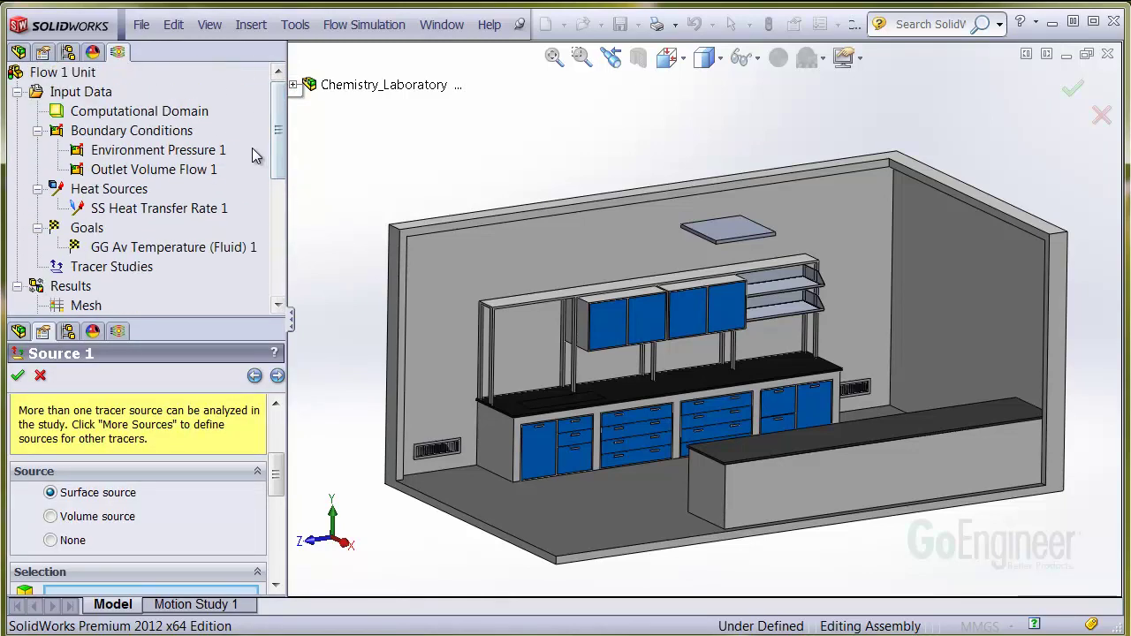
click(154, 212)
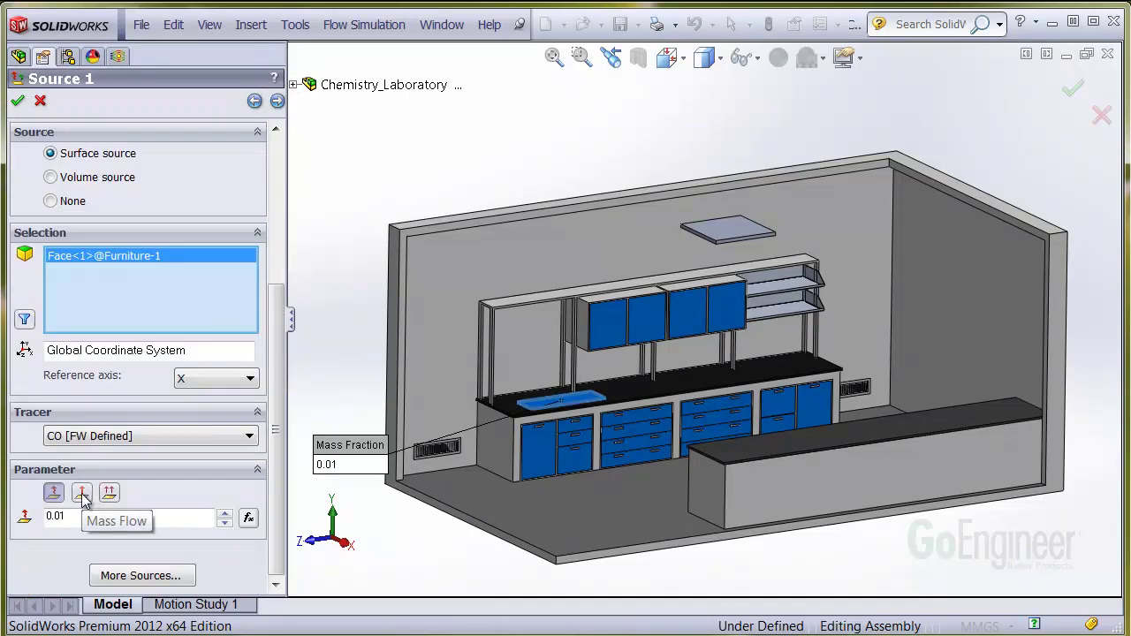
Define the CO surface source by mass flow at 0.2 kg/s and complete the source definition
click(83, 496)
double_click(98, 546)
text(.2)
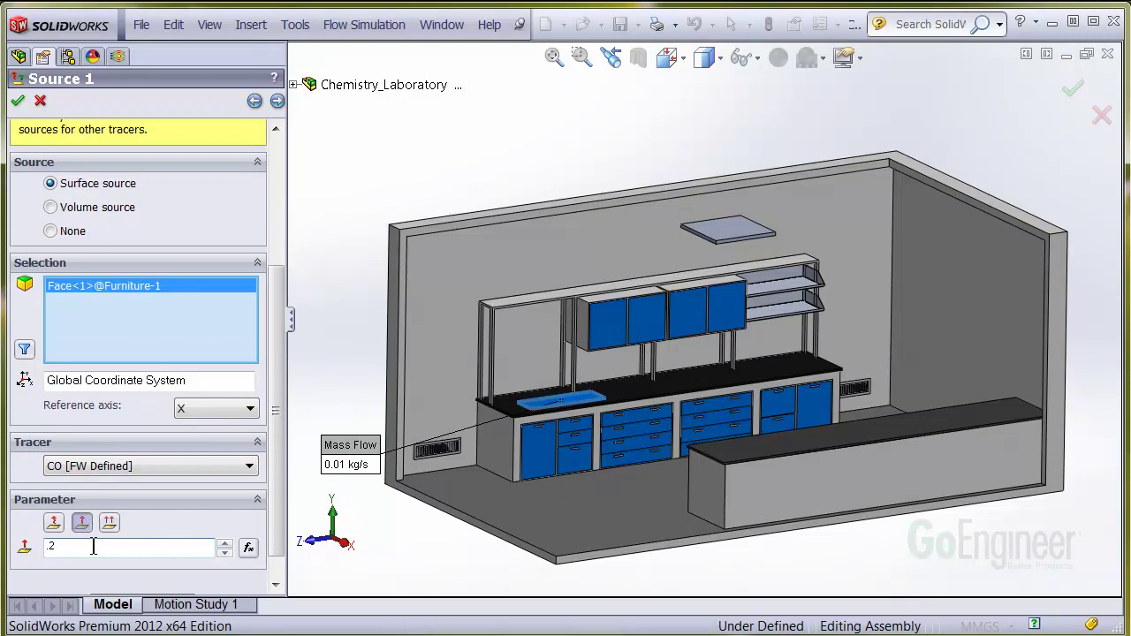
click(278, 102)
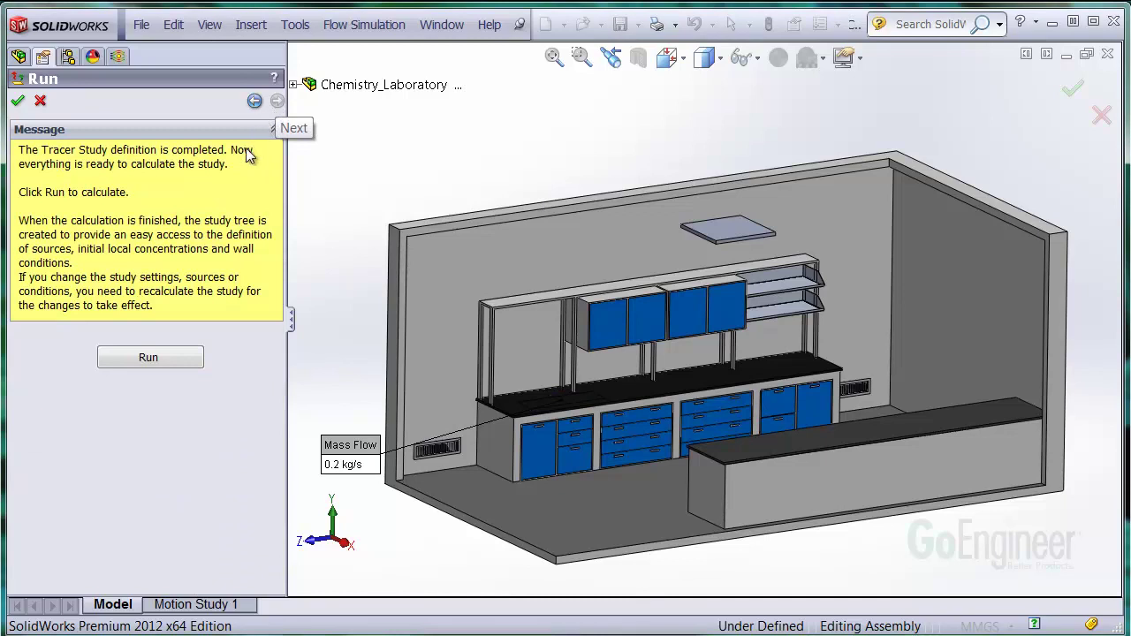
Run the tracer study calculation and close the solver monitor once it is complete
click(167, 357)
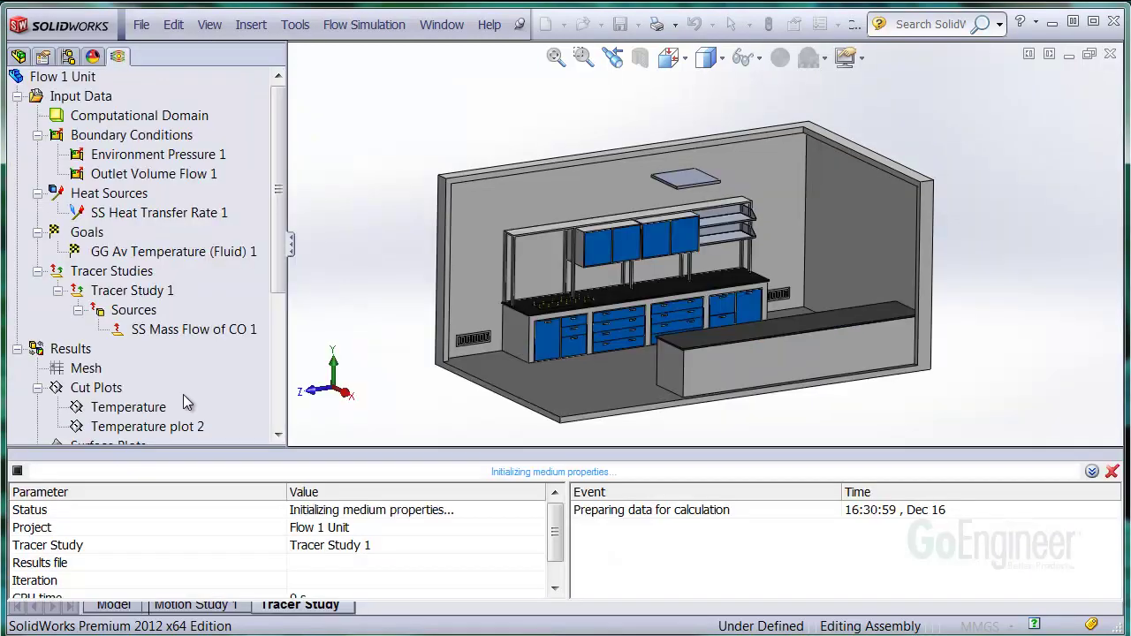
drag(231, 446, 231, 415)
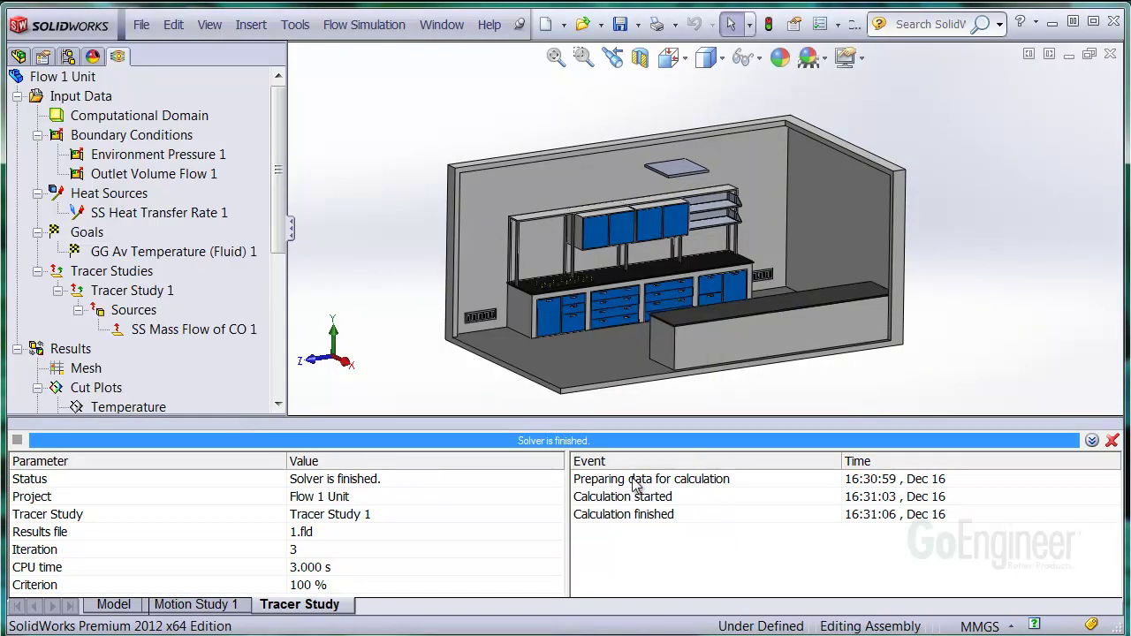
click(1112, 440)
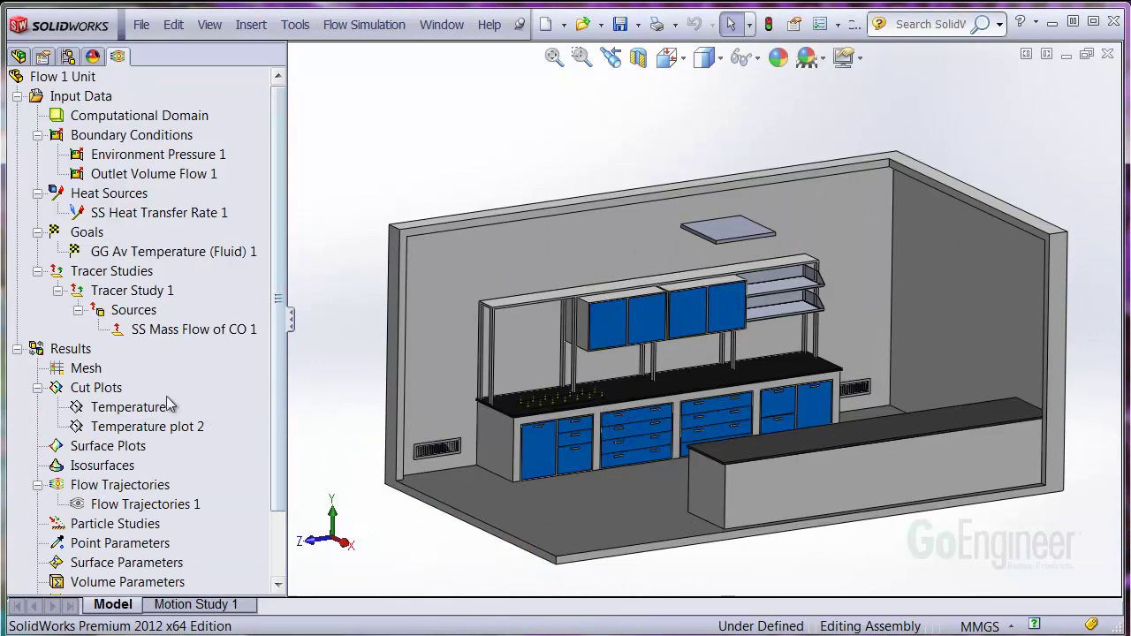
Start a new cut plot on the preset Front Plane with Tracer Mass Fraction (CO) as the contour parameter
right_click(117, 390)
click(144, 401)
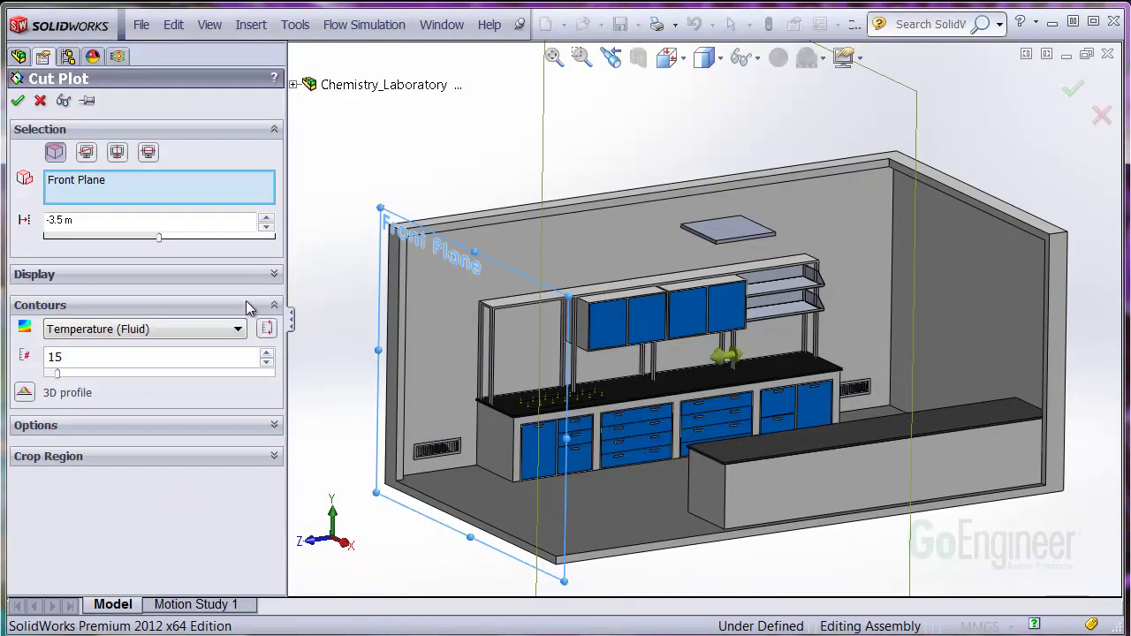
click(238, 329)
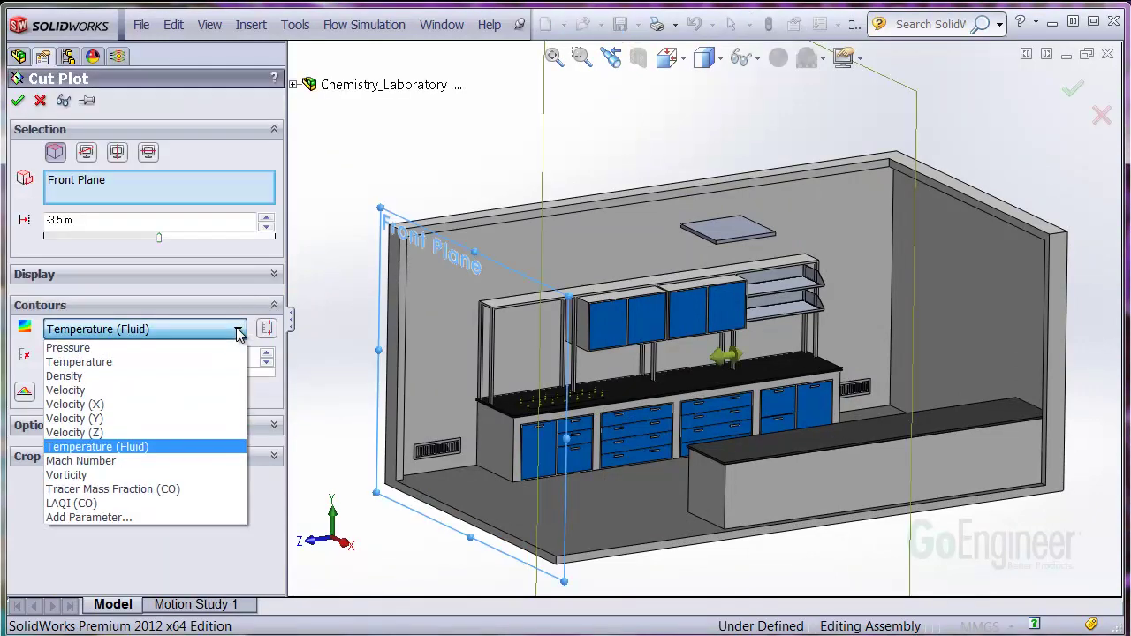
click(212, 489)
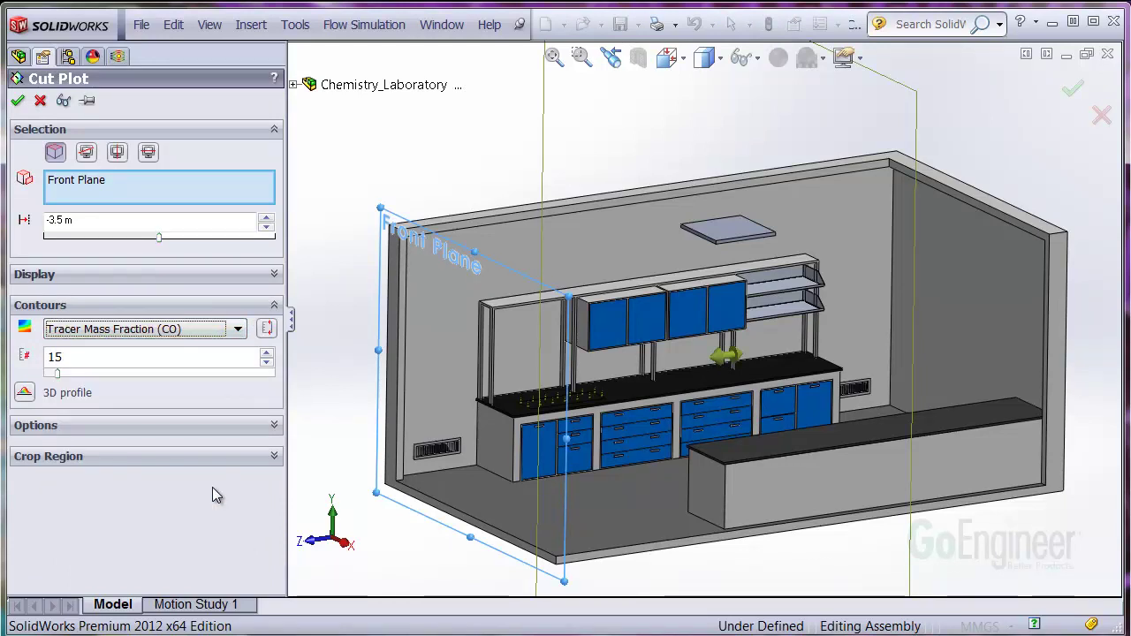
Set the contour range to a maximum of 36 and a minimum of 32, and create the cut plot
click(266, 328)
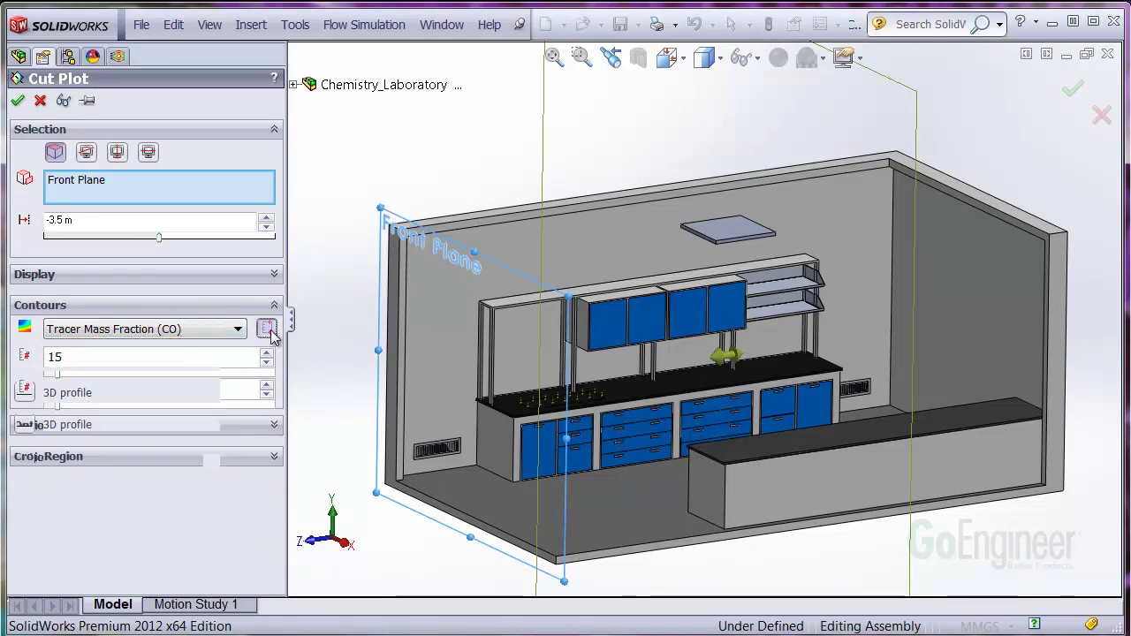
drag(199, 354, 46, 355)
text(36)
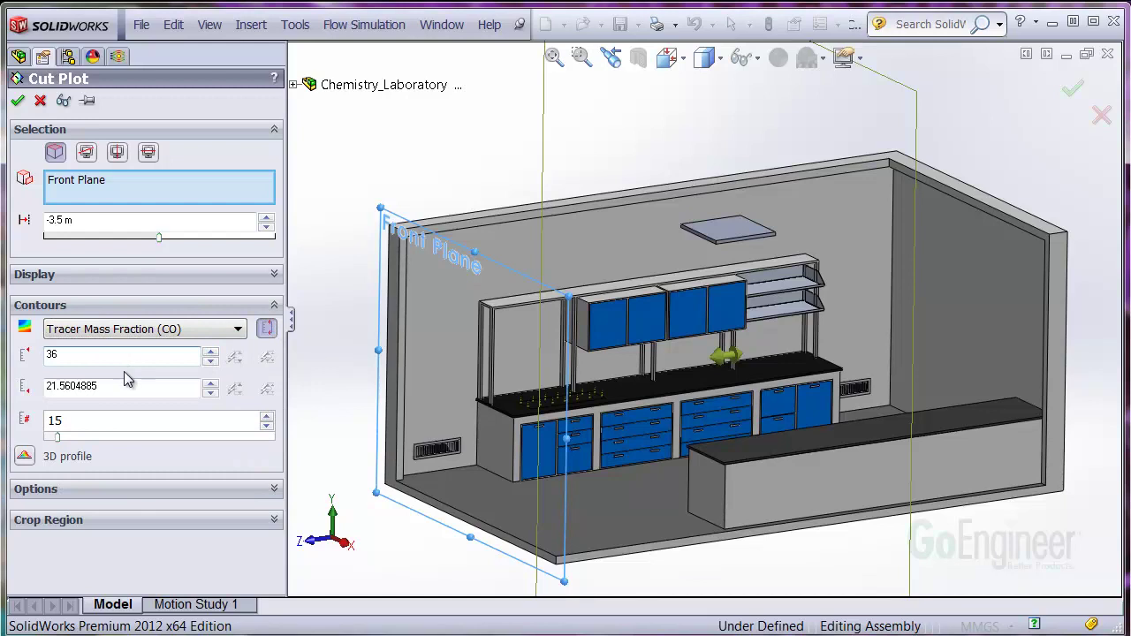
double_click(114, 386)
text(32)
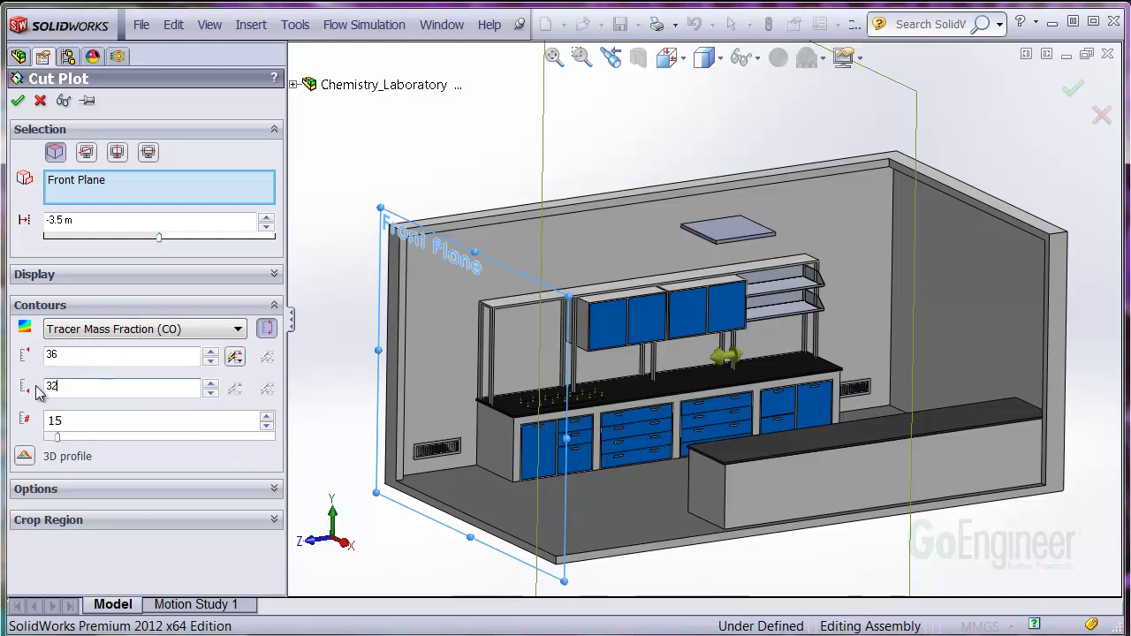
click(19, 101)
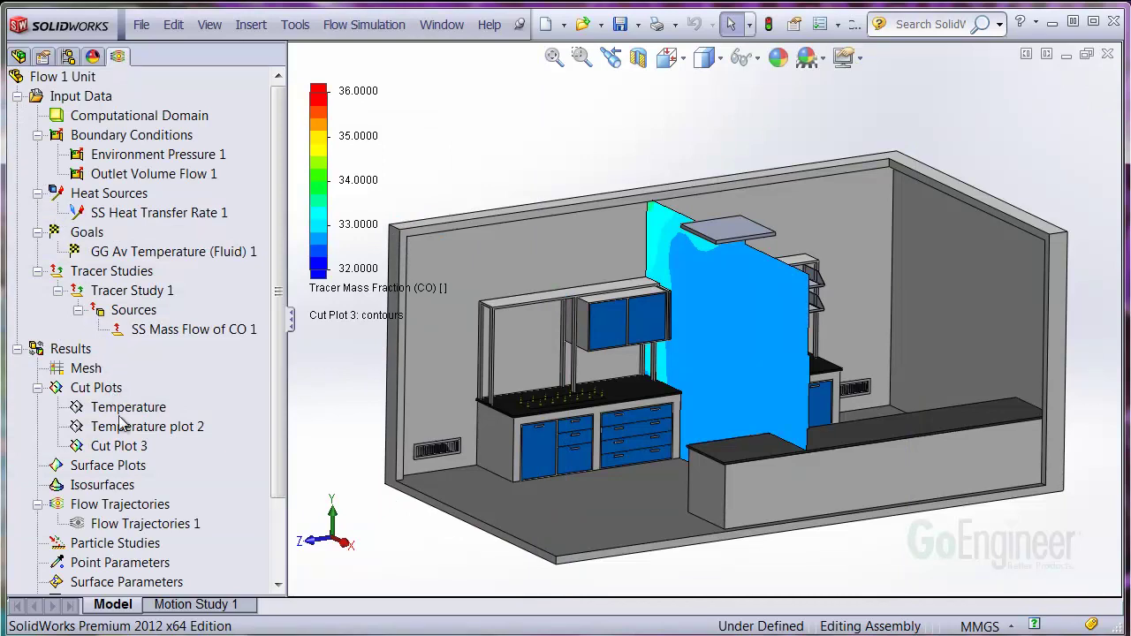
Play the new CO tracer cut plot to sweep its plane through the laboratory
right_click(130, 453)
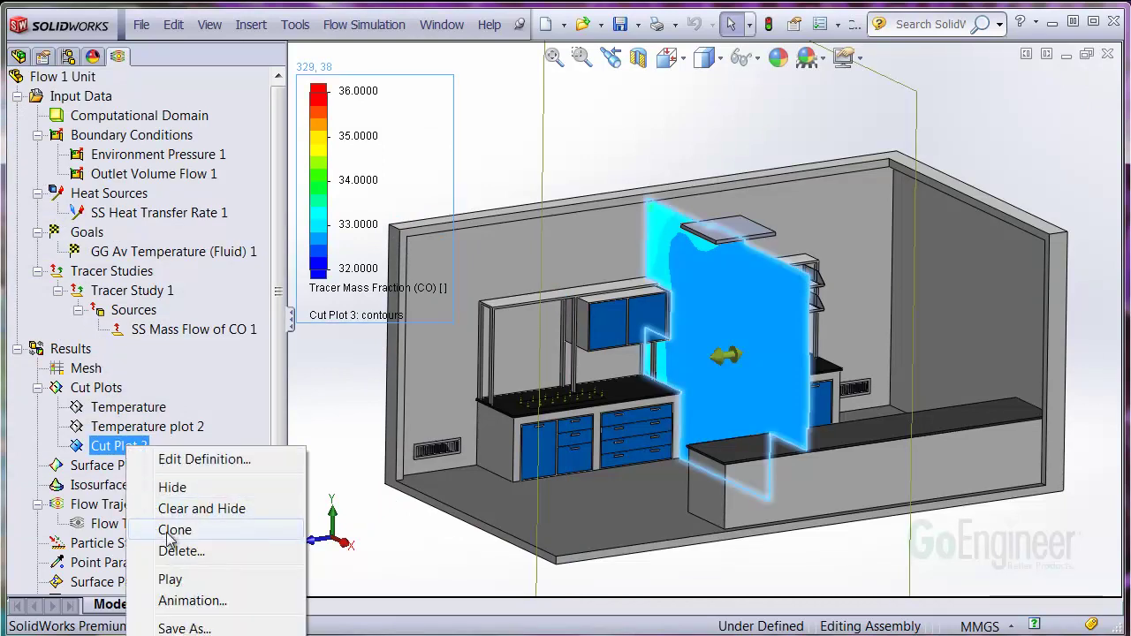
click(171, 580)
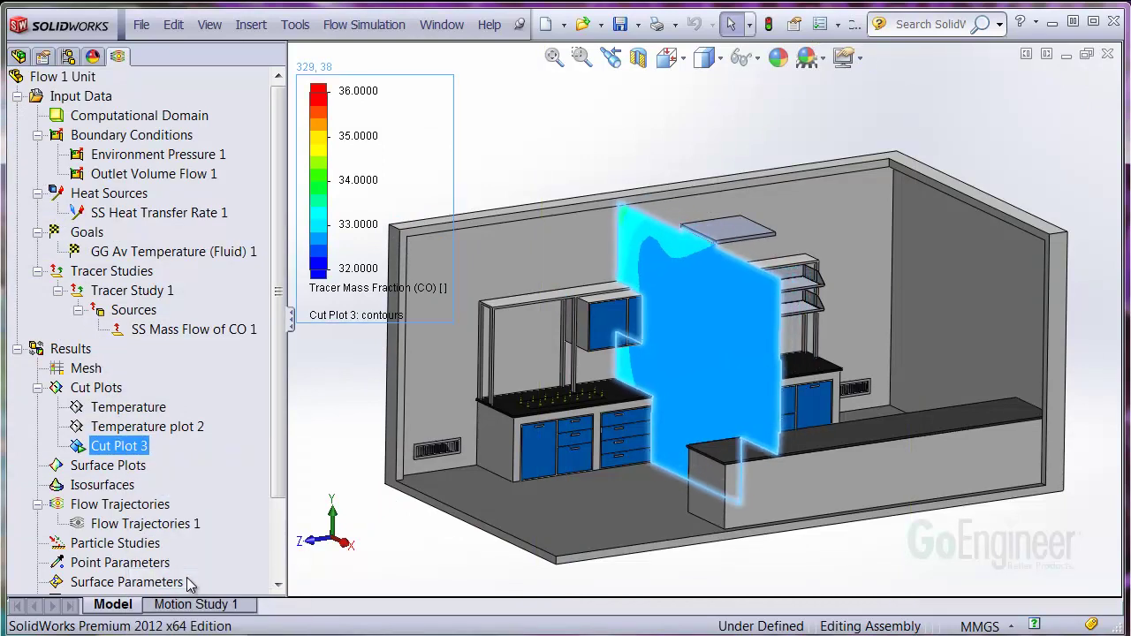